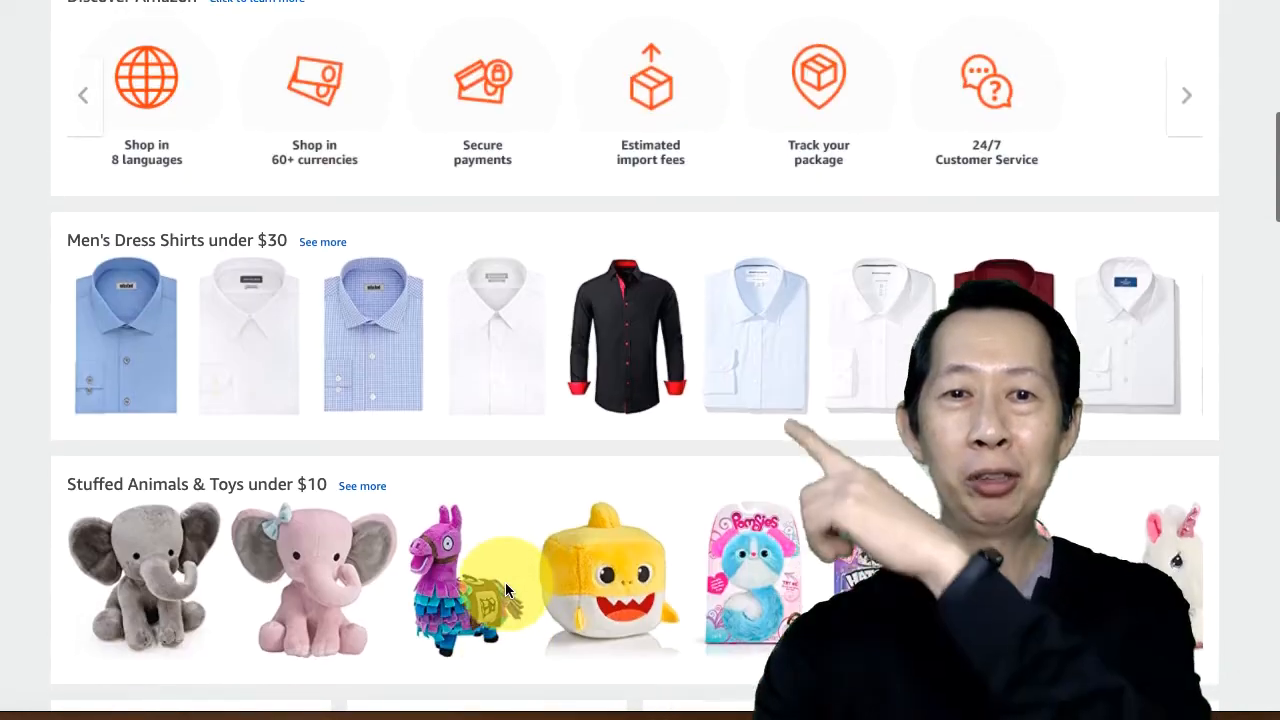
pyautogui.scroll(-2, 505, 584)
pyautogui.scroll(1, 505, 584)
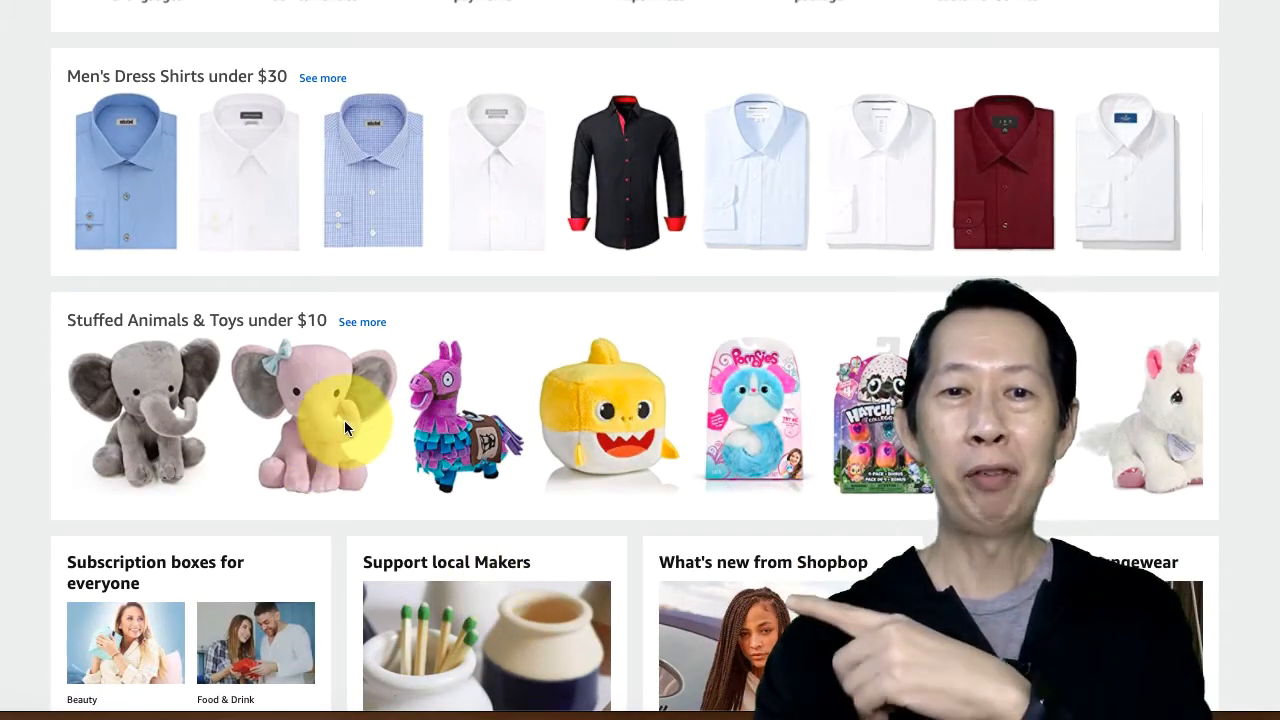
pyautogui.scroll(-1, 632, 400)
pyautogui.scroll(2, 632, 398)
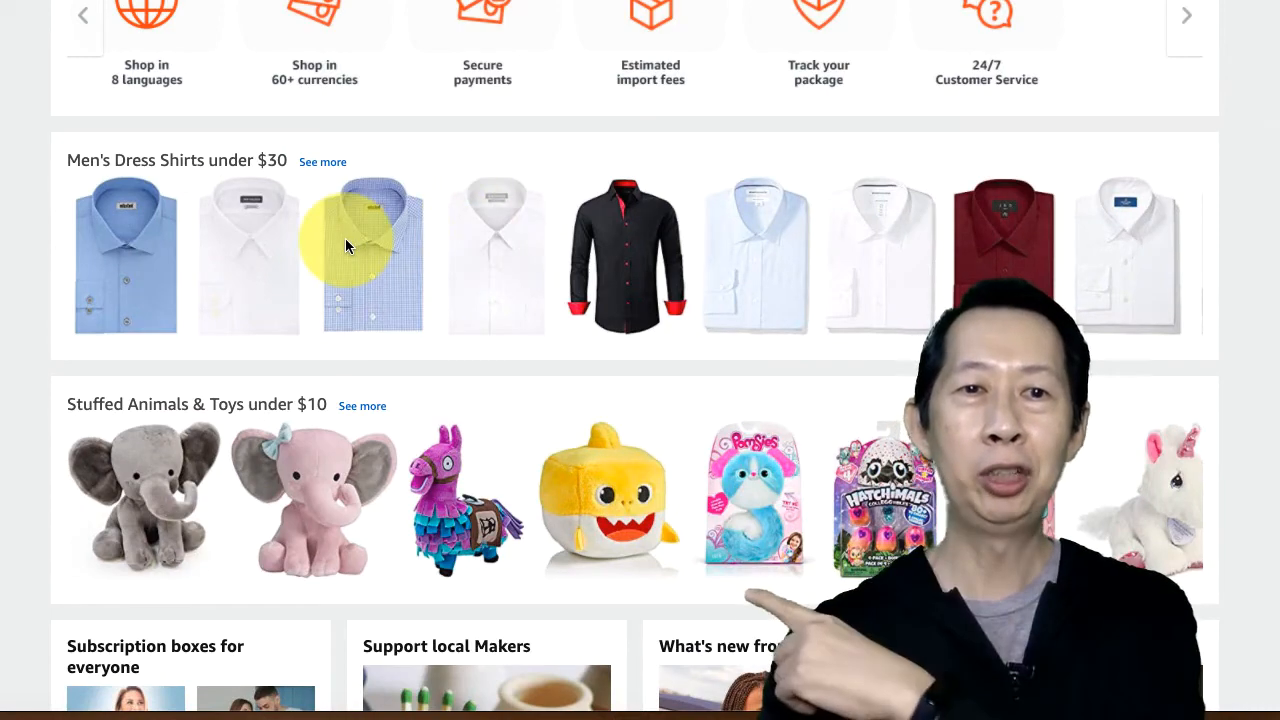
pyautogui.scroll(-9, 345, 238)
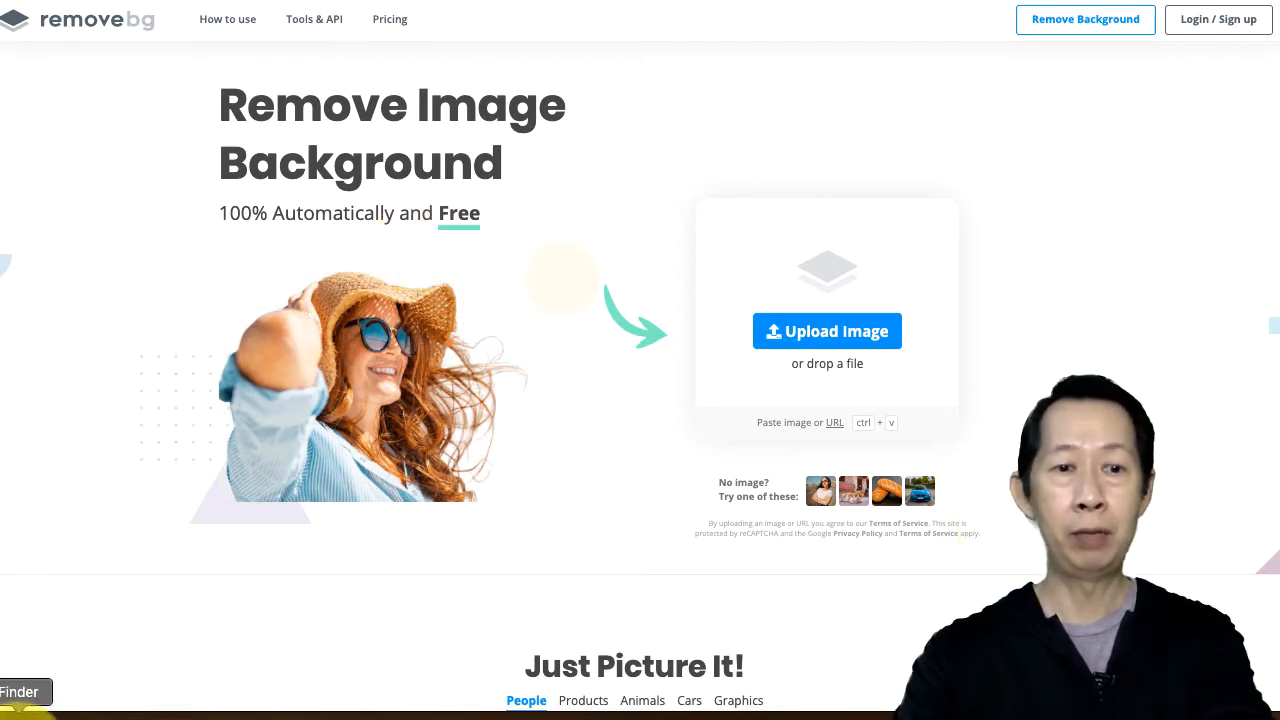
# Step: Open the coffee machine.png file in Finder and preview it, then close the preview
pyautogui.click(20, 712)
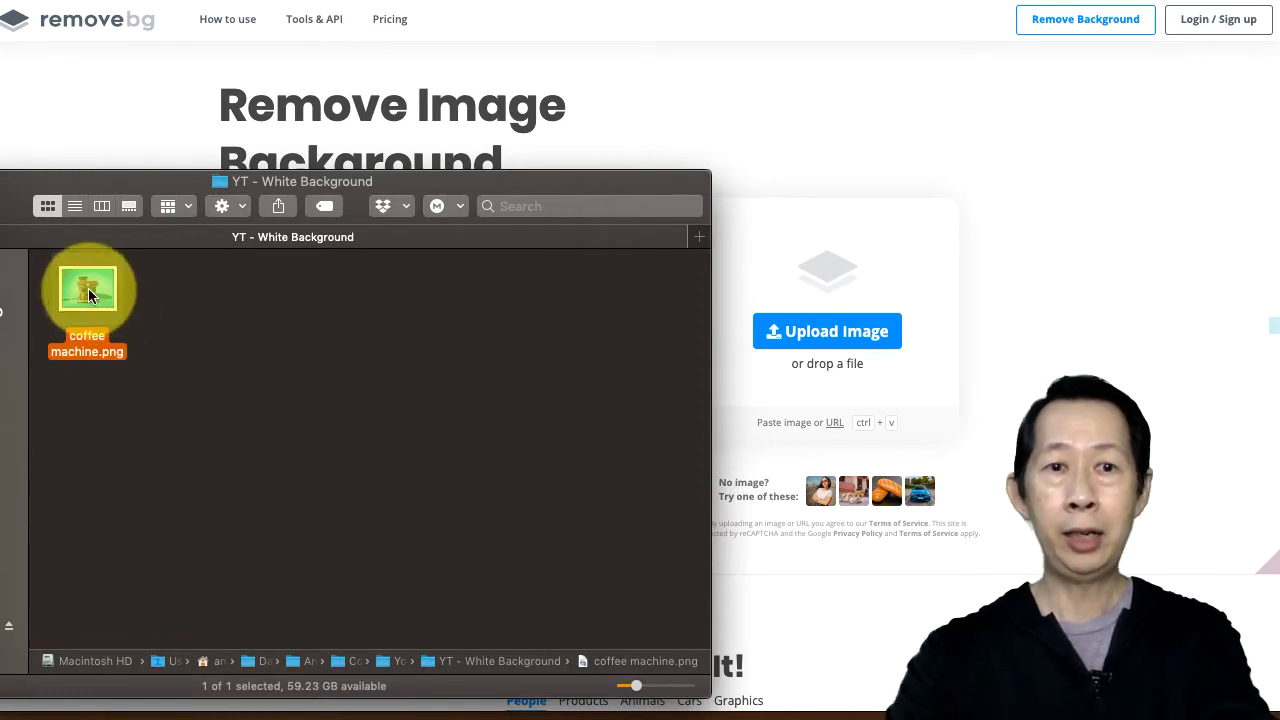
pyautogui.moveTo(88, 293); pyautogui.dragTo(280, 316)
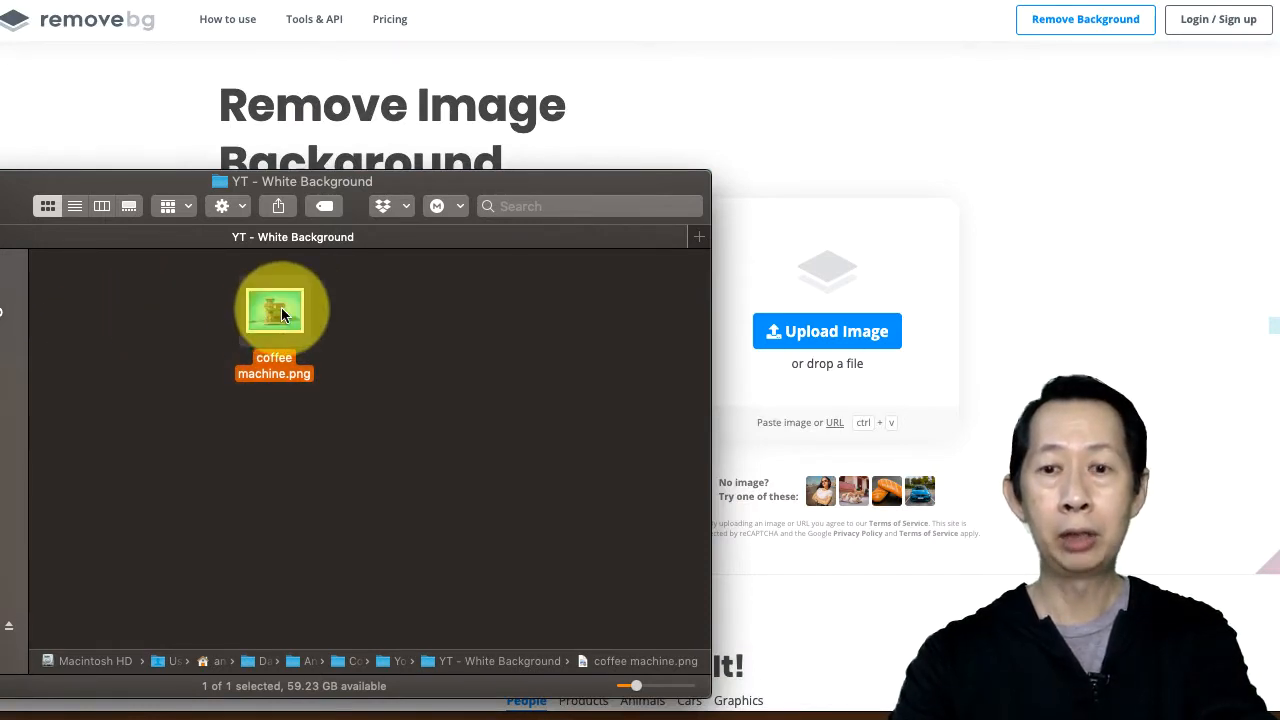
pyautogui.press('space')
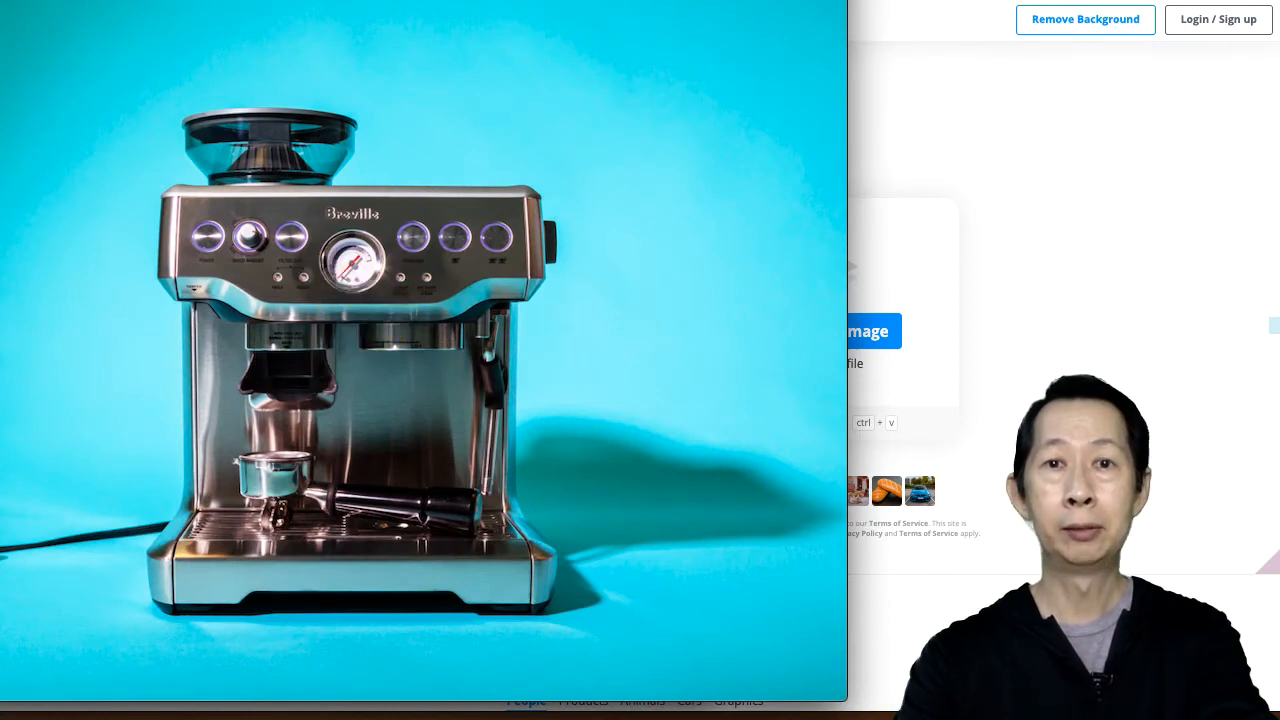
pyautogui.moveTo(300, 400); pyautogui.dragTo(537, 396)
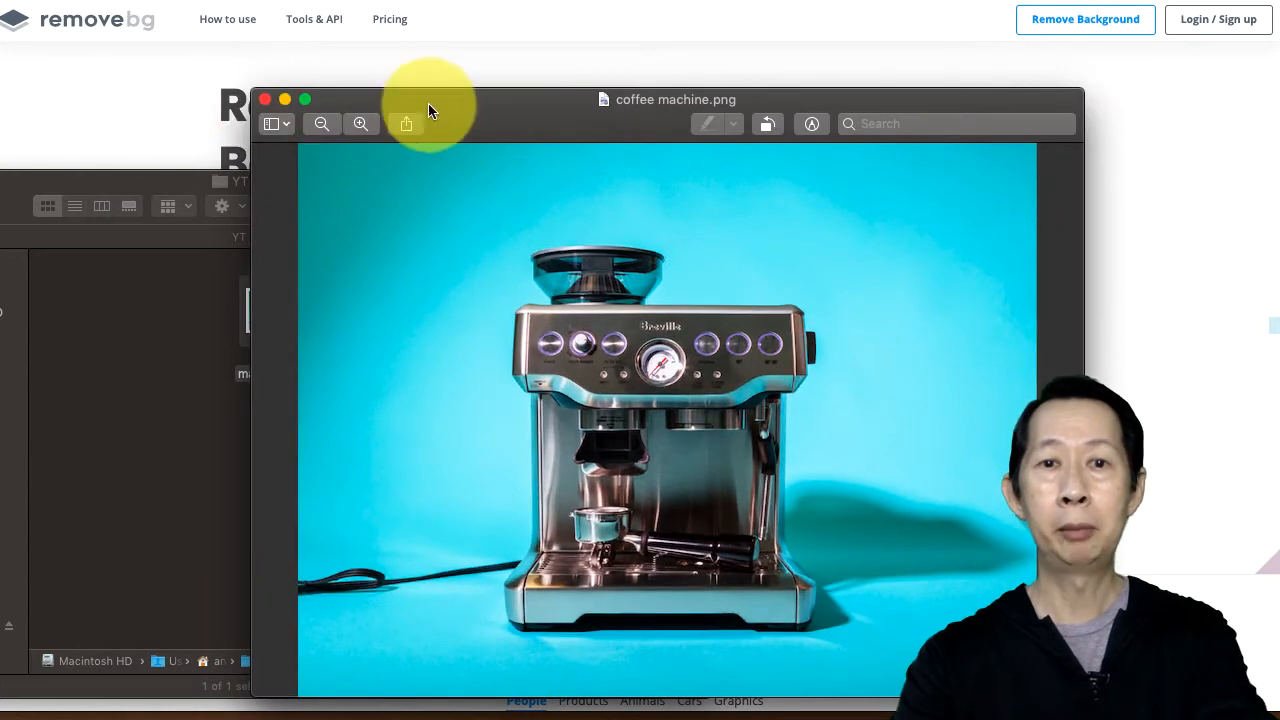
pyautogui.moveTo(428, 114); pyautogui.dragTo(305, 48)
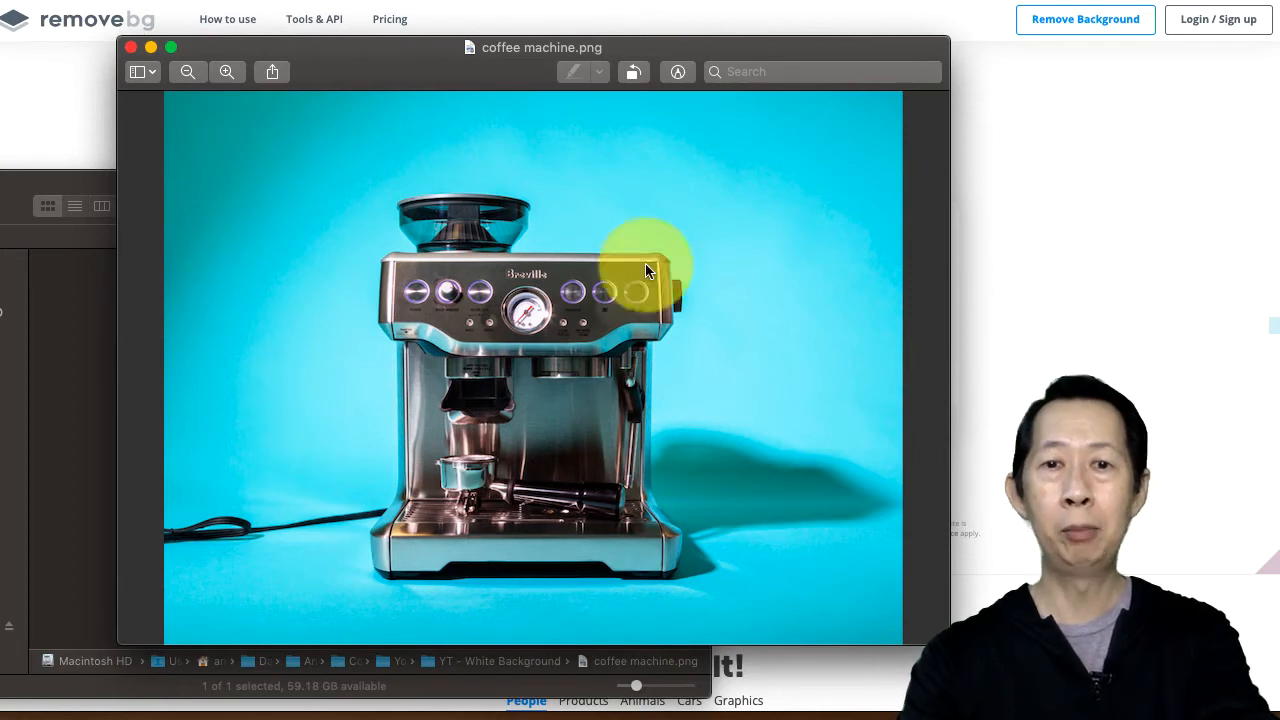
pyautogui.click(130, 47)
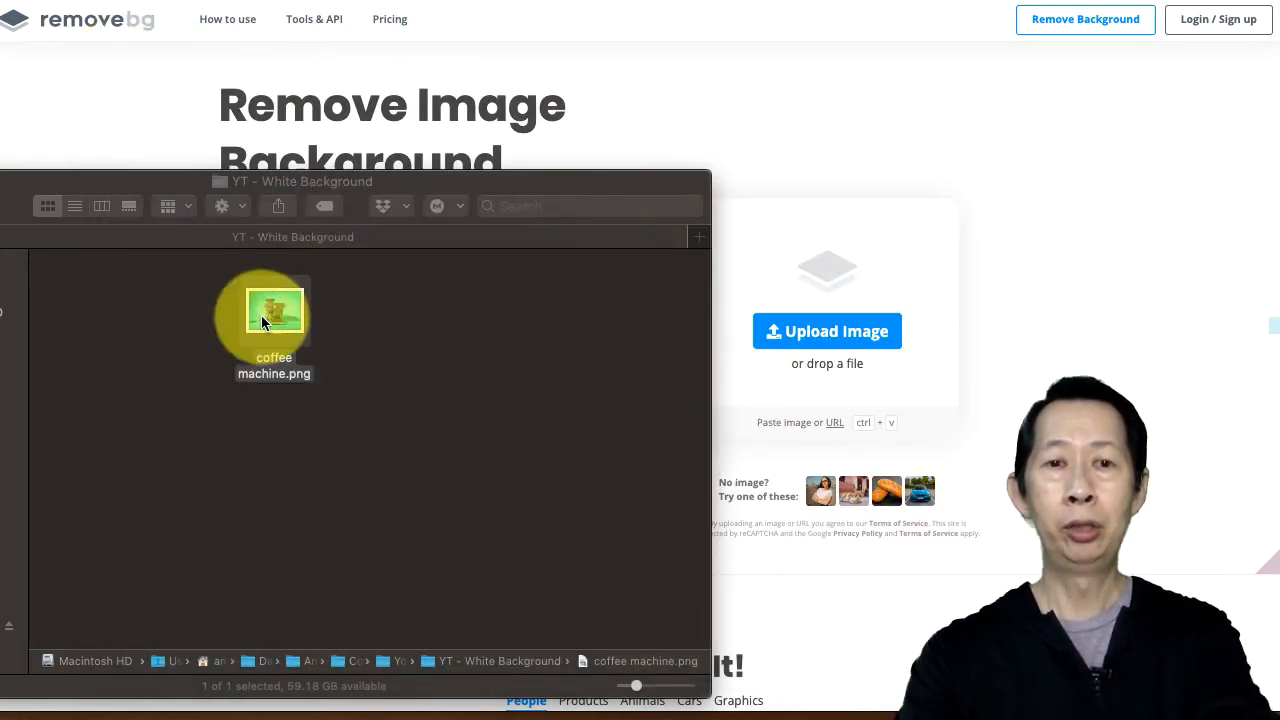
# Step: Upload coffee machine.png to remove.bg to remove its background
pyautogui.moveTo(264, 313); pyautogui.dragTo(797, 262)
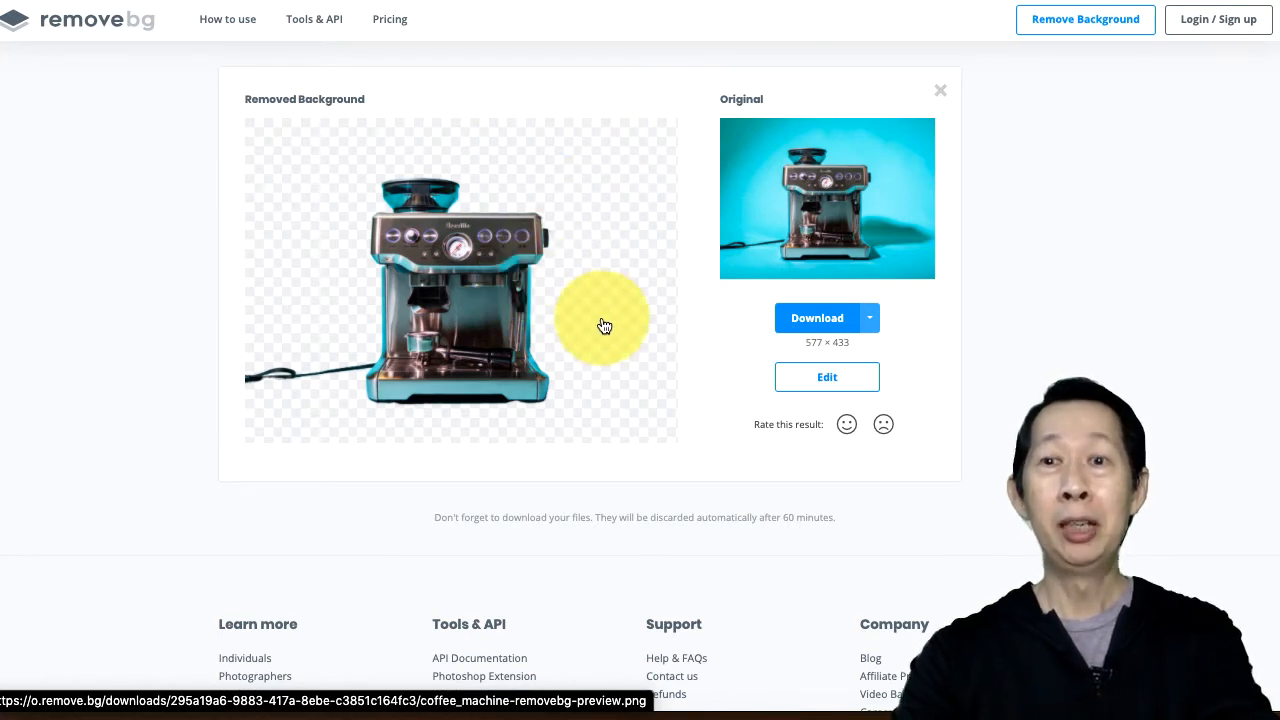
pyautogui.scroll(3, 604, 326)
pyautogui.scroll(-2, 604, 326)
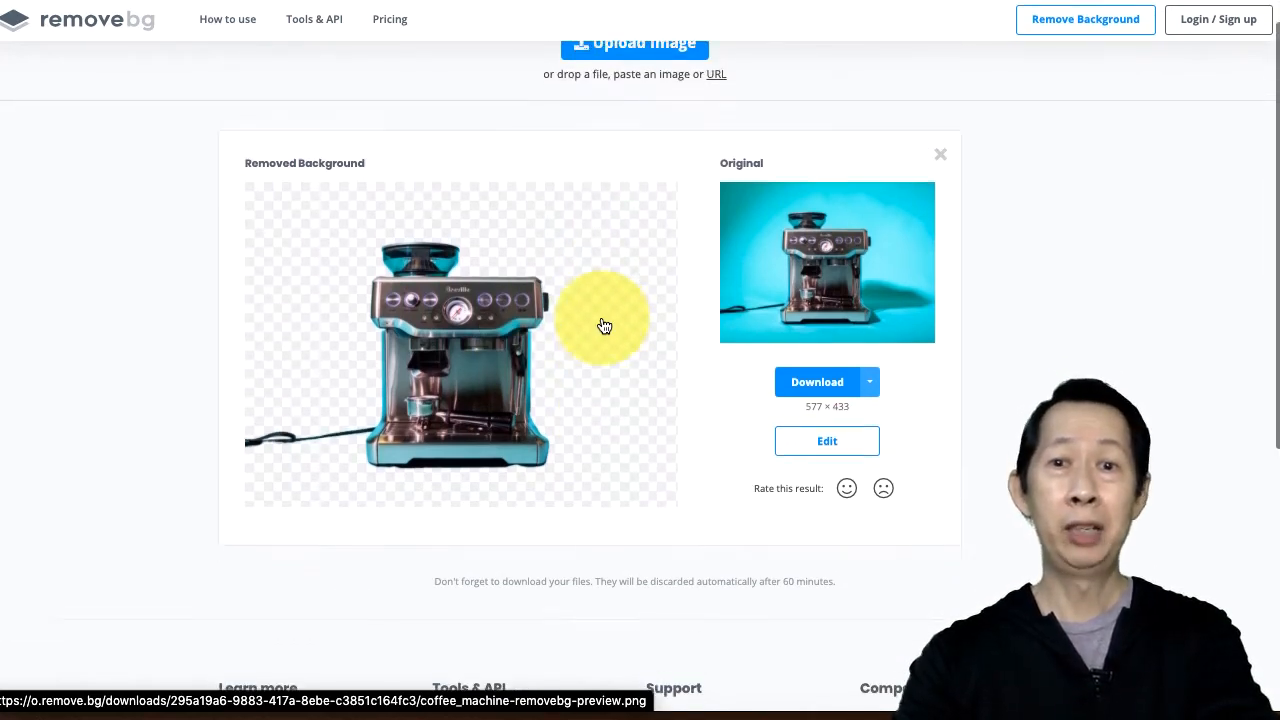
pyautogui.scroll(-1, 604, 326)
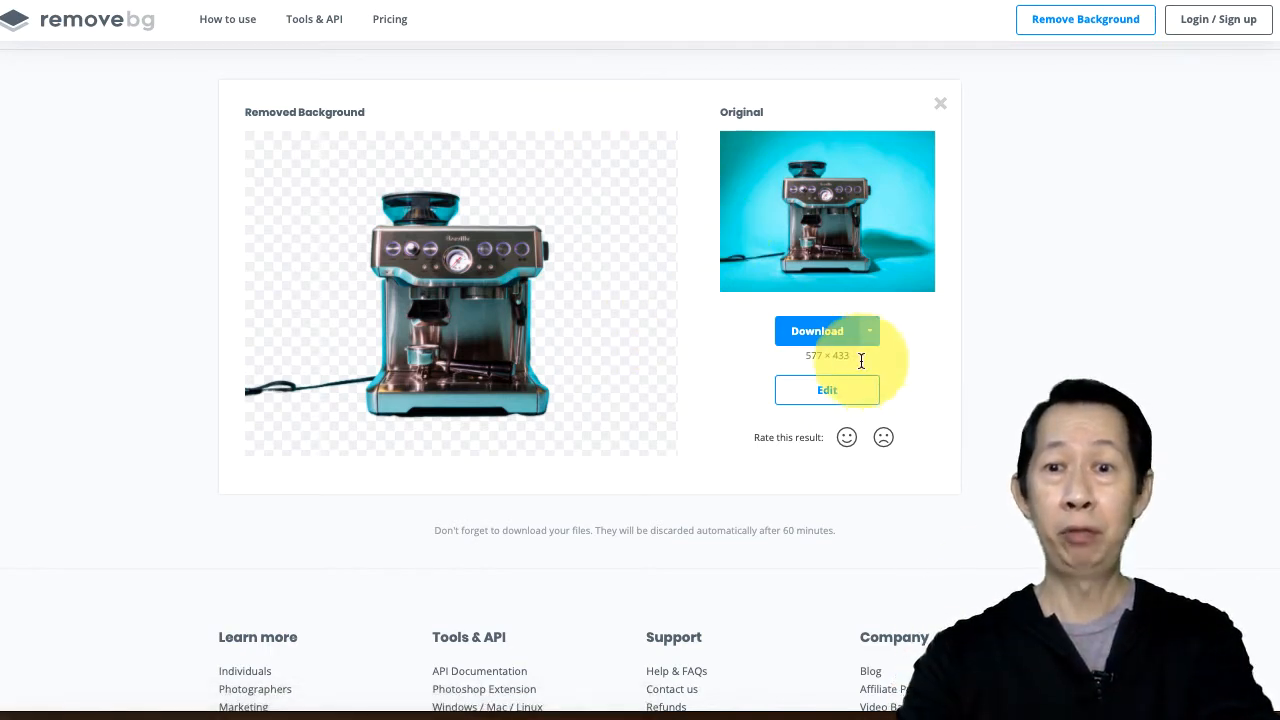
# Step: Download the background-removed image and open the downloaded file to check it
pyautogui.click(815, 332)
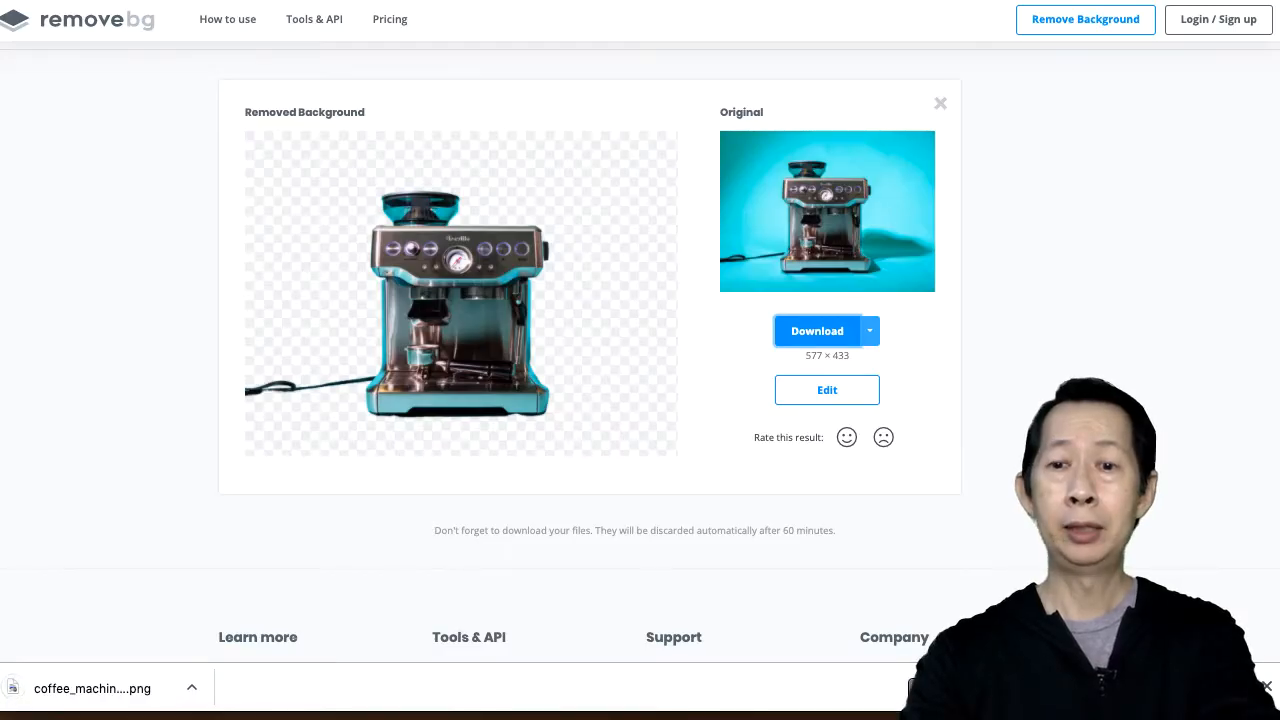
pyautogui.click(14, 688)
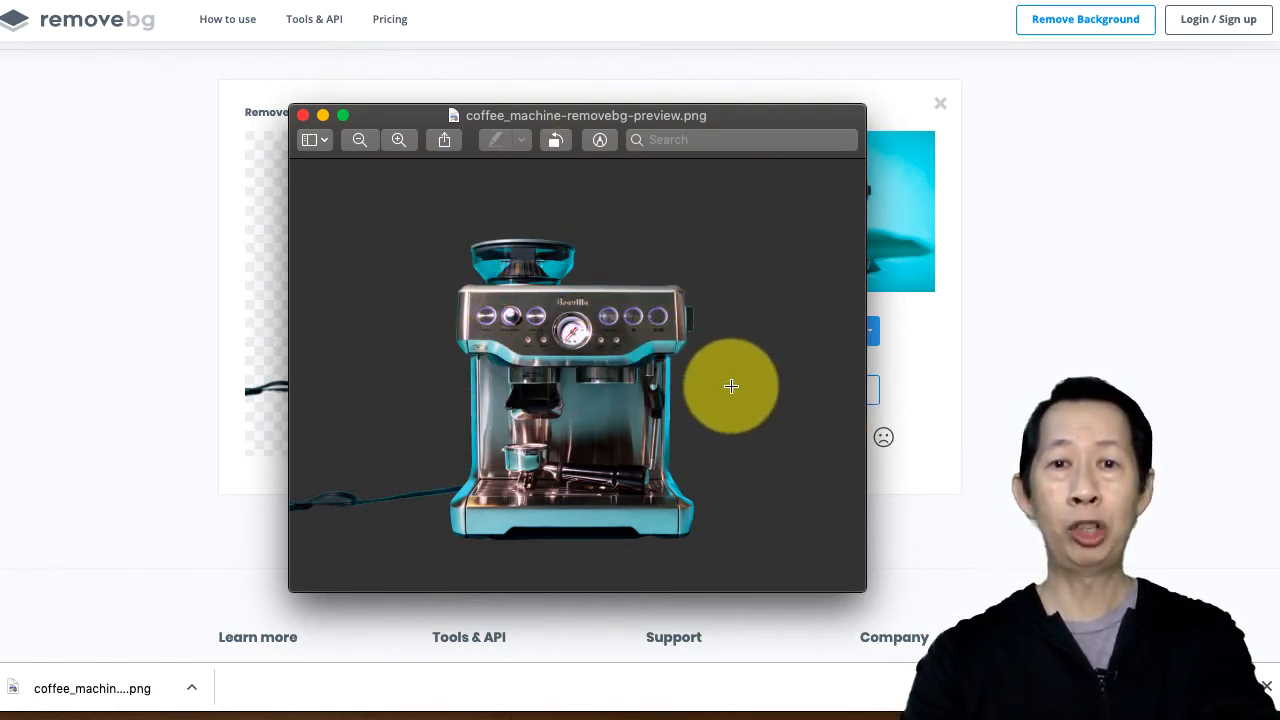
pyautogui.click(304, 117)
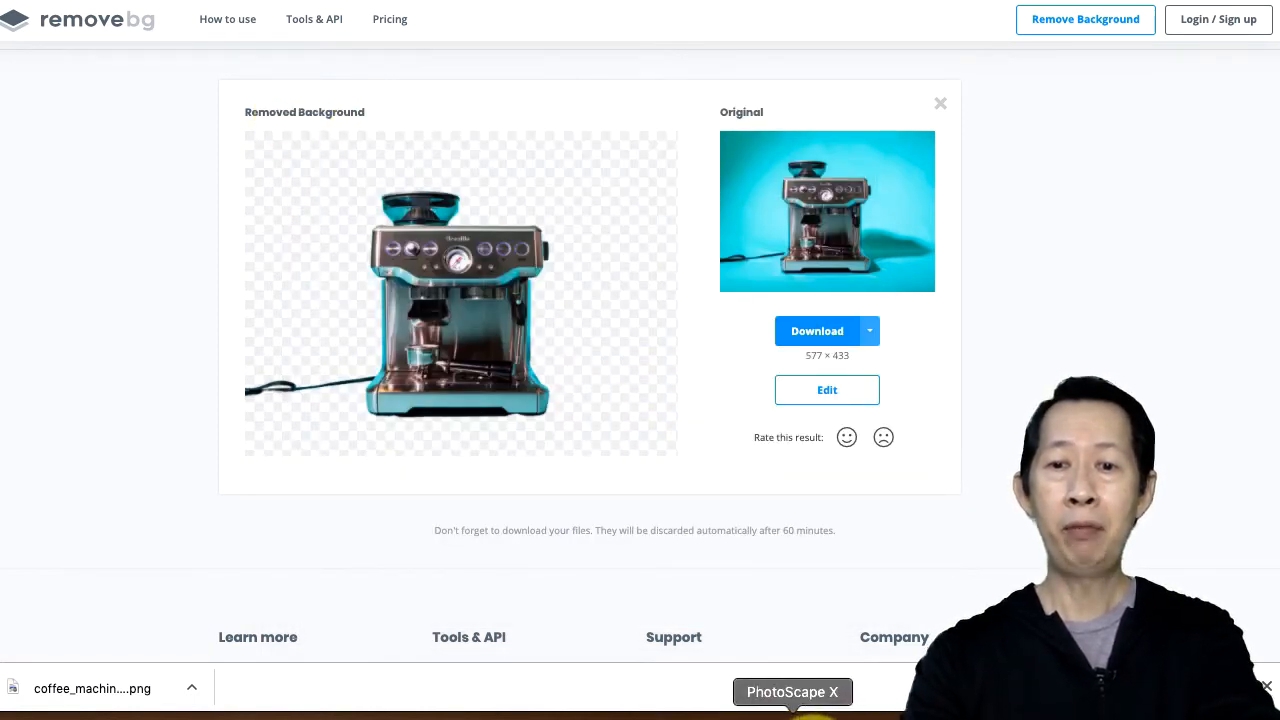
# Step: Switch to PhotoScape X and start a new blank image in the Editor
pyautogui.click(795, 712)
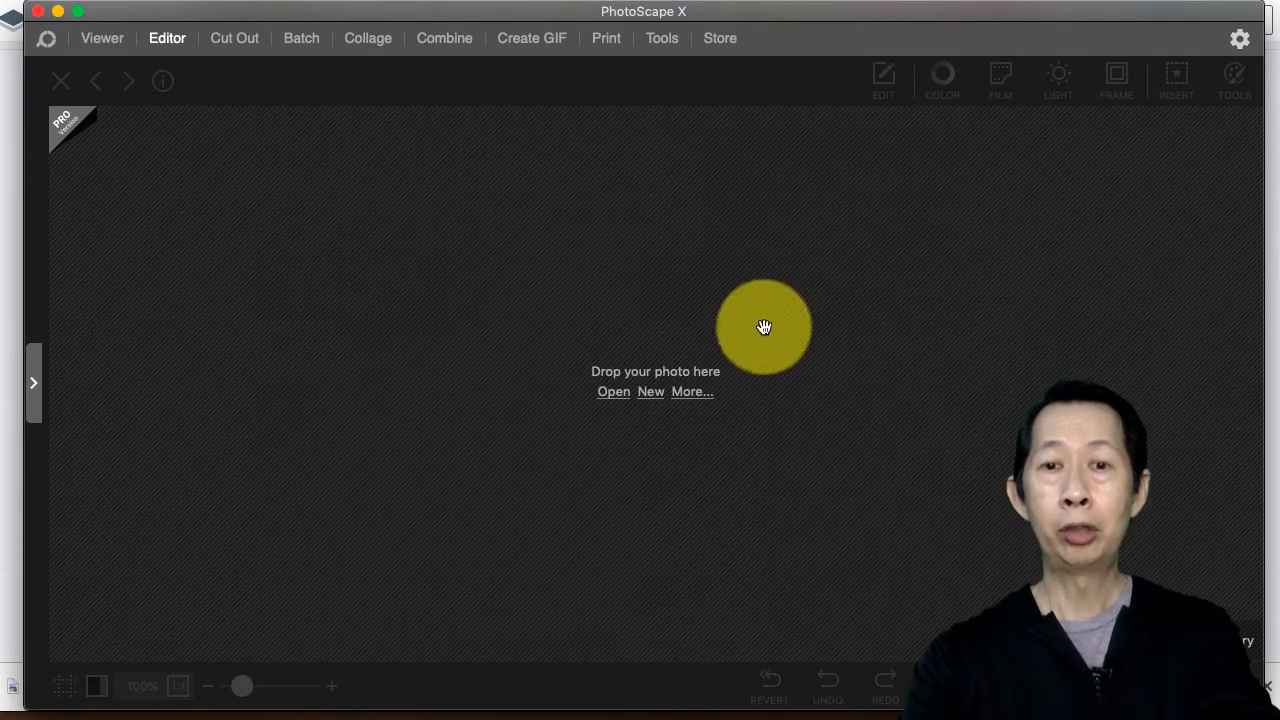
pyautogui.click(652, 392)
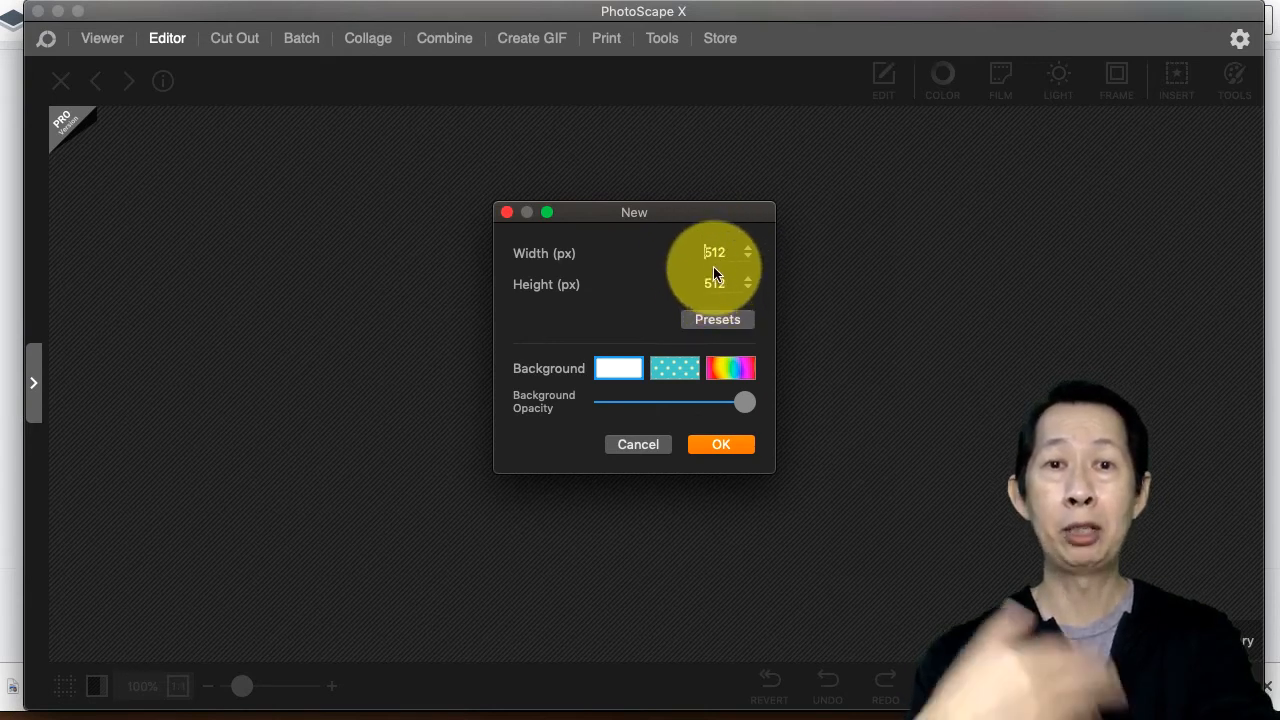
pyautogui.click(620, 370)
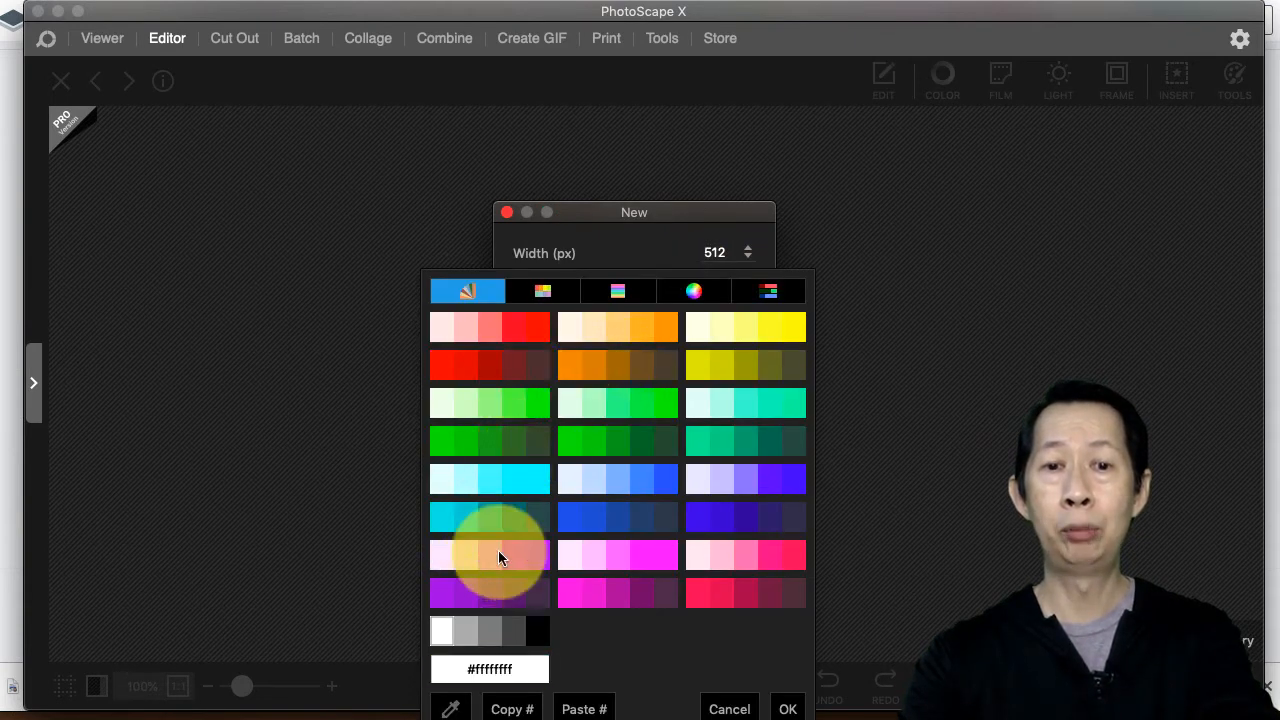
pyautogui.click(438, 333)
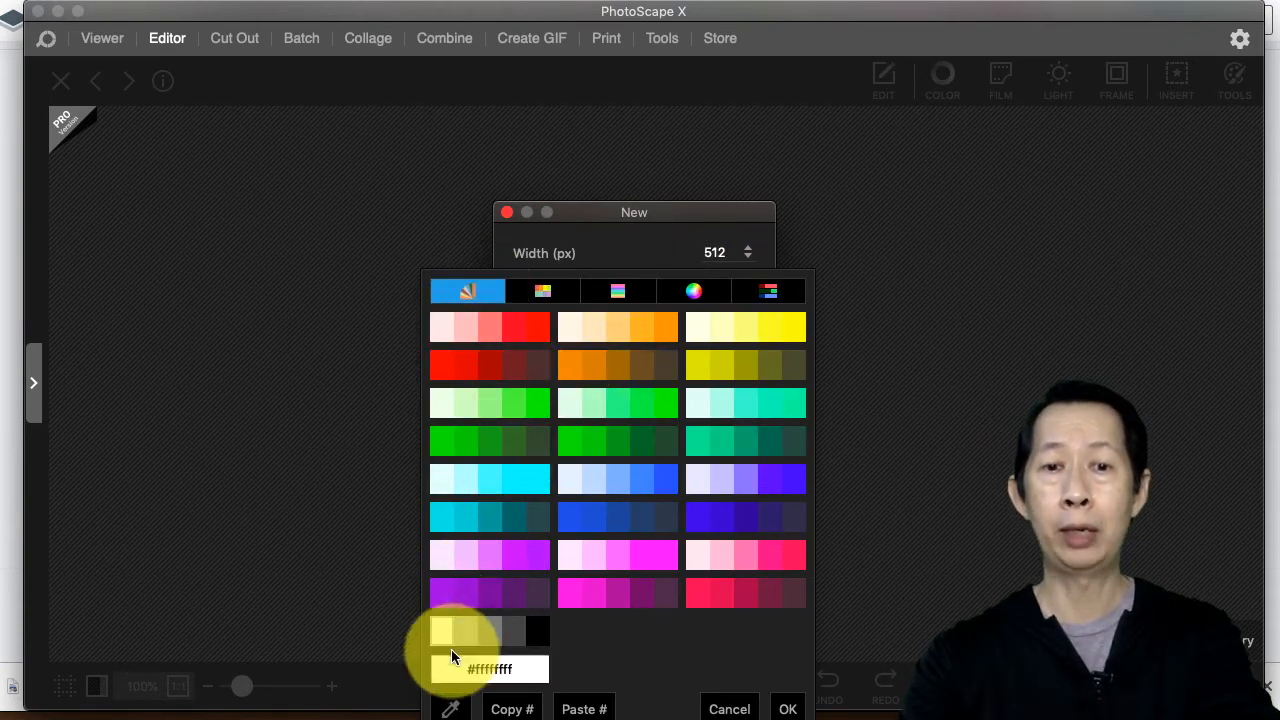
pyautogui.click(440, 624)
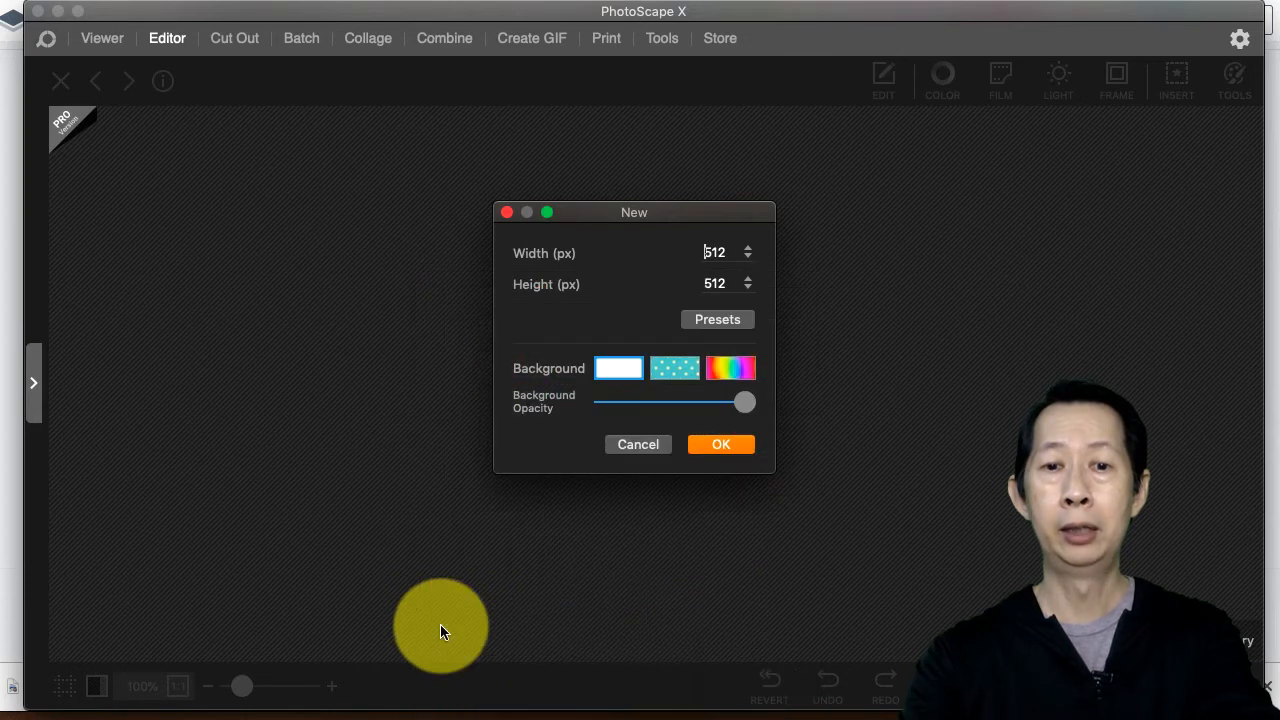
pyautogui.click(622, 369)
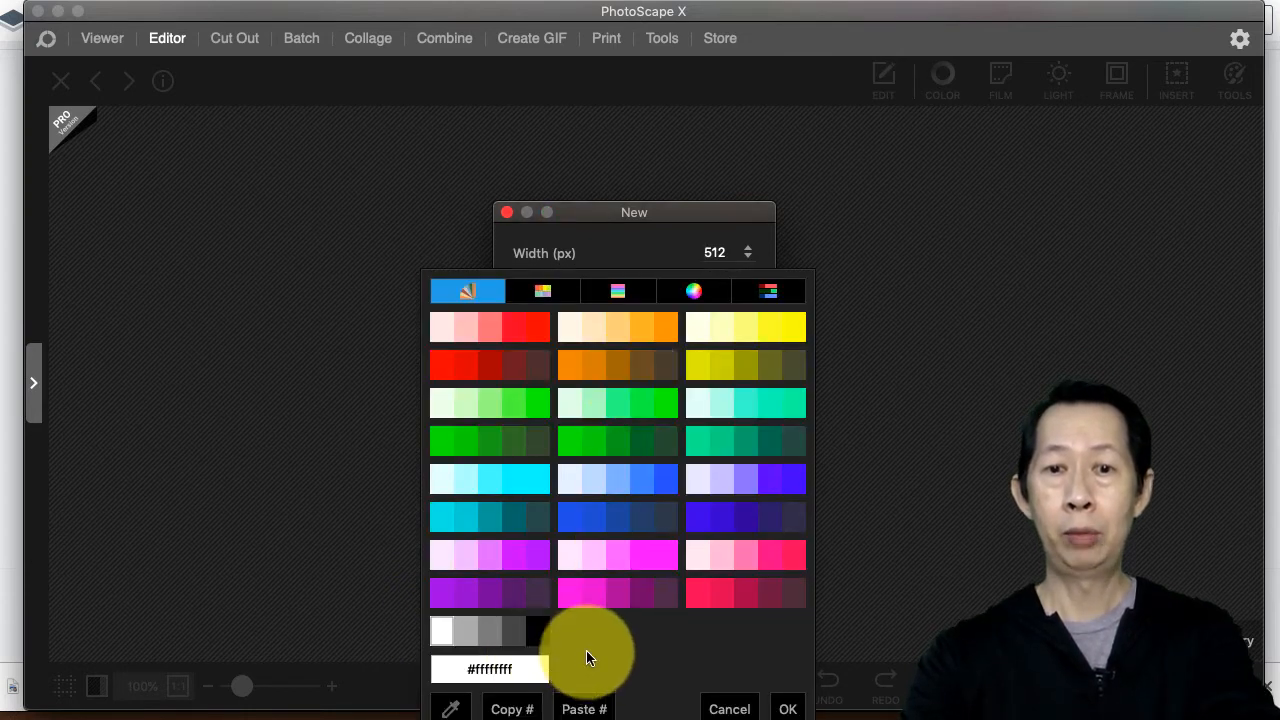
pyautogui.click(668, 212)
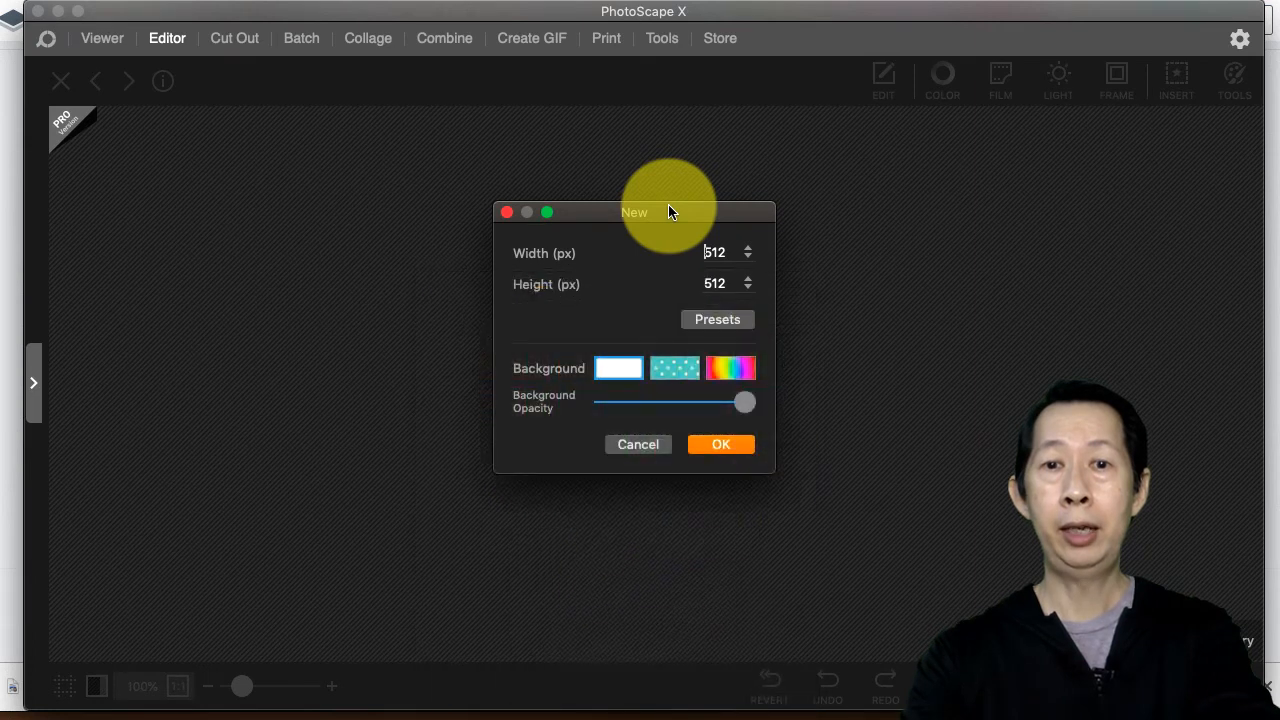
# Step: Create the new 512 × 512 white image and insert the coffee_machine-removebg-preview.png picture from Downloads
pyautogui.click(722, 445)
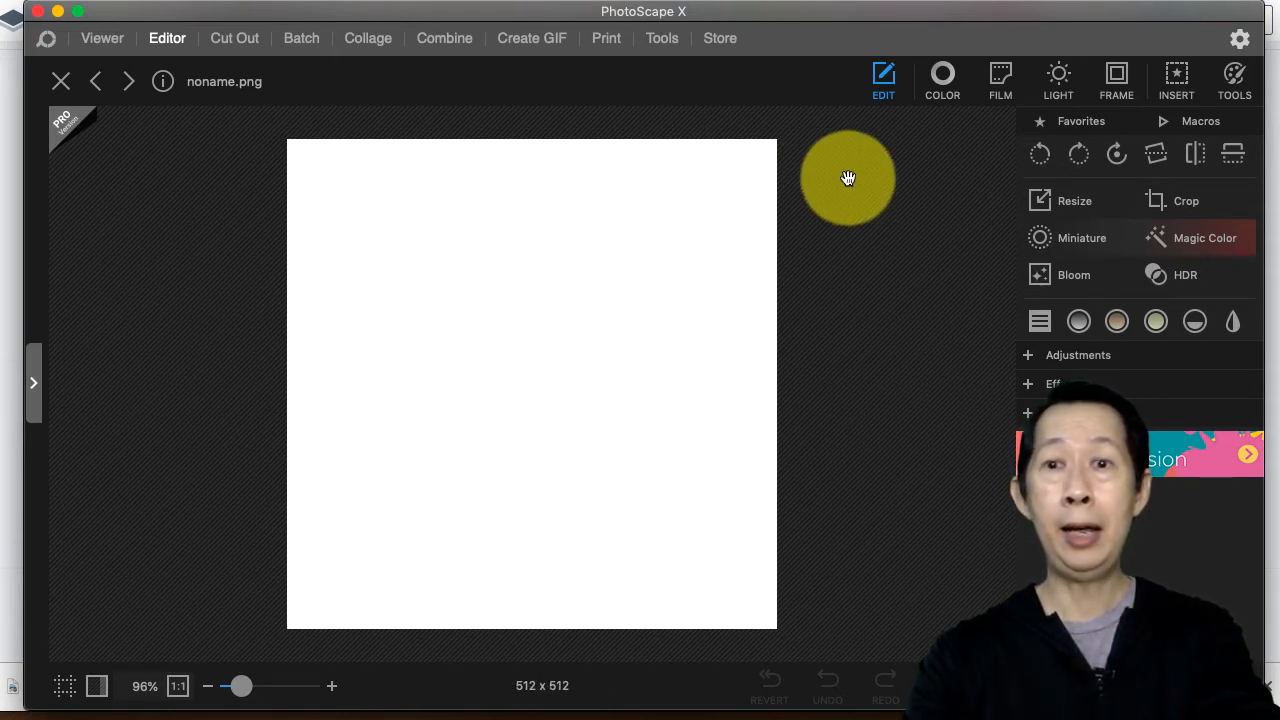
pyautogui.click(1176, 80)
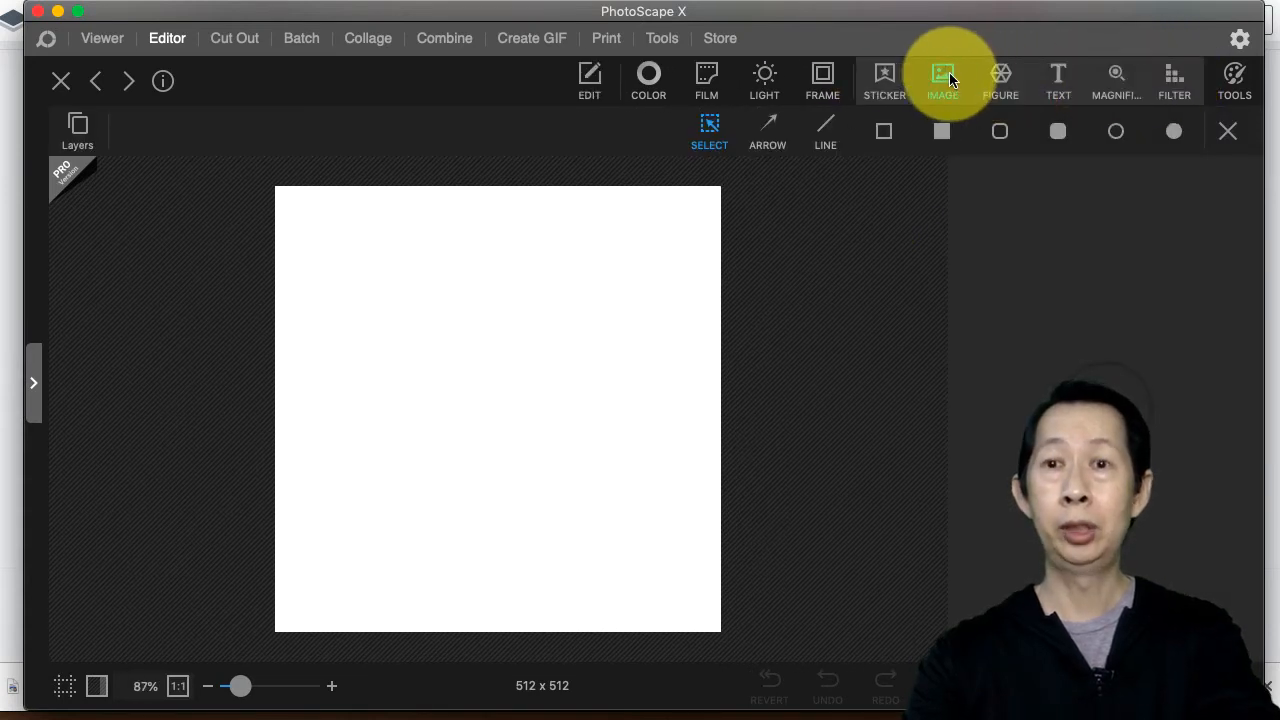
pyautogui.click(947, 76)
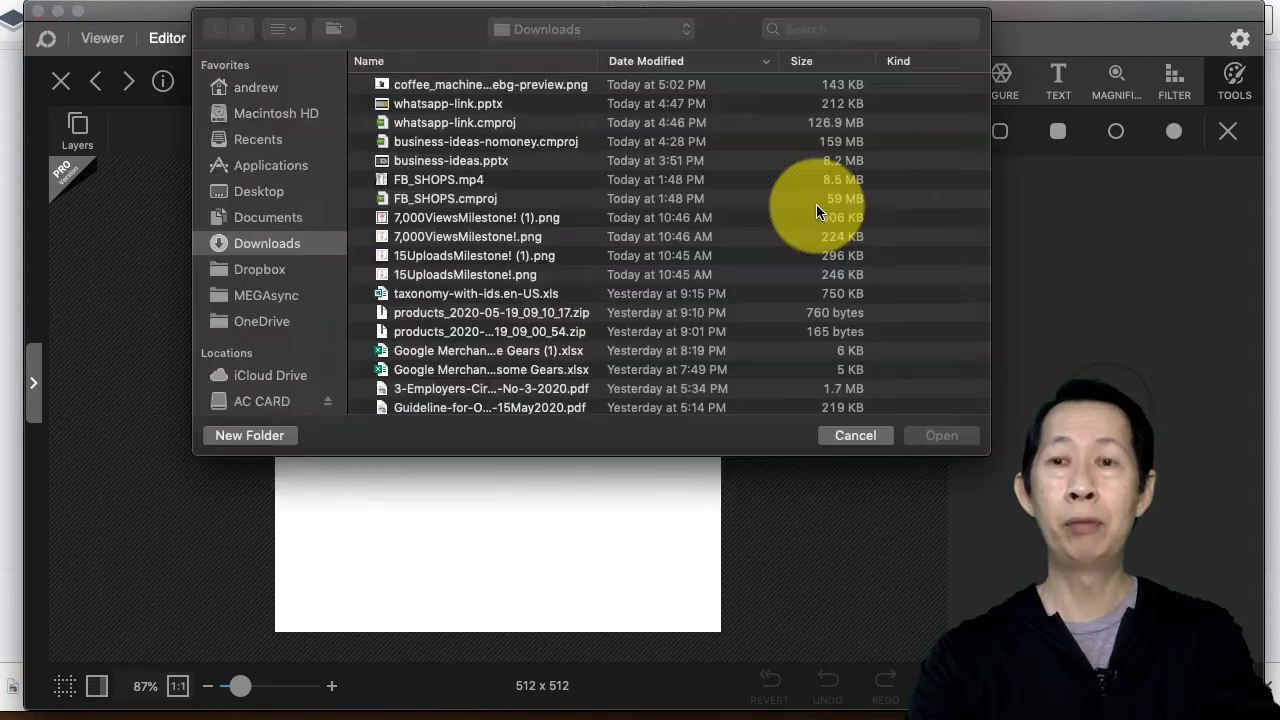
pyautogui.click(461, 85)
pyautogui.doubleClick(461, 85)
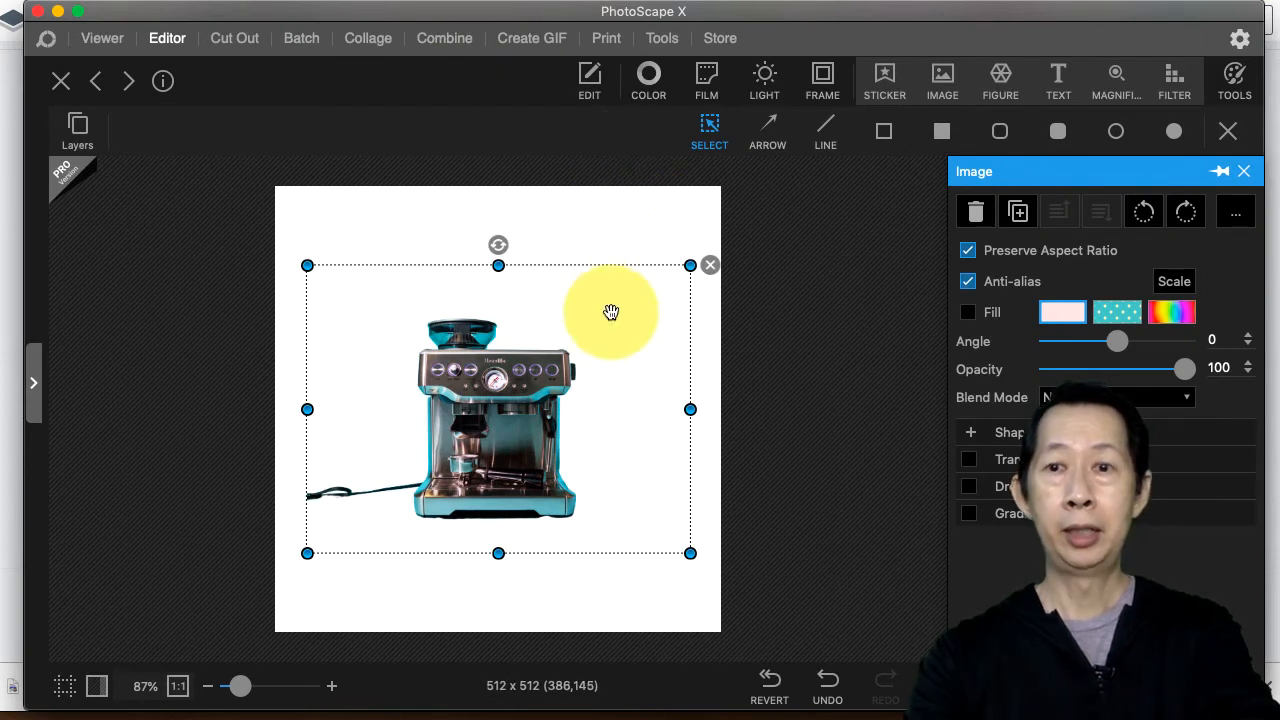
# Step: Enlarge and reposition the coffee machine image so it fills most of the white canvas
pyautogui.moveTo(495, 416); pyautogui.dragTo(490, 449)
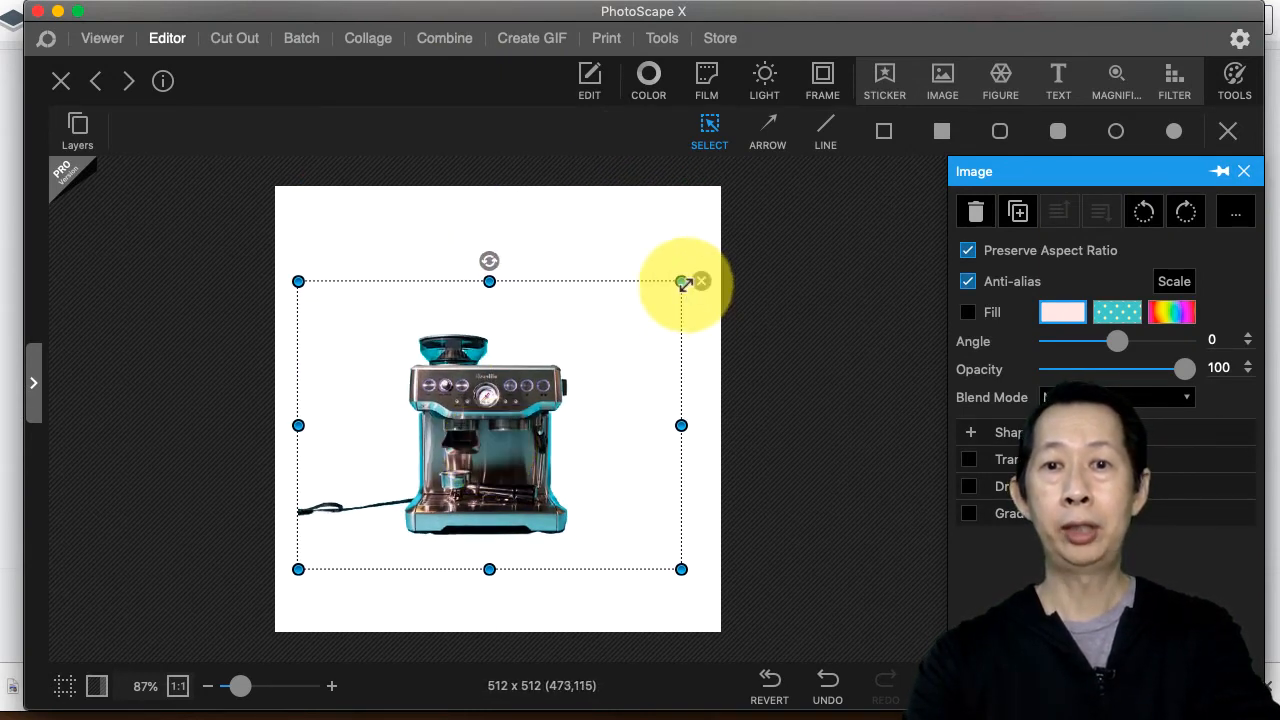
pyautogui.moveTo(683, 279); pyautogui.dragTo(788, 193)
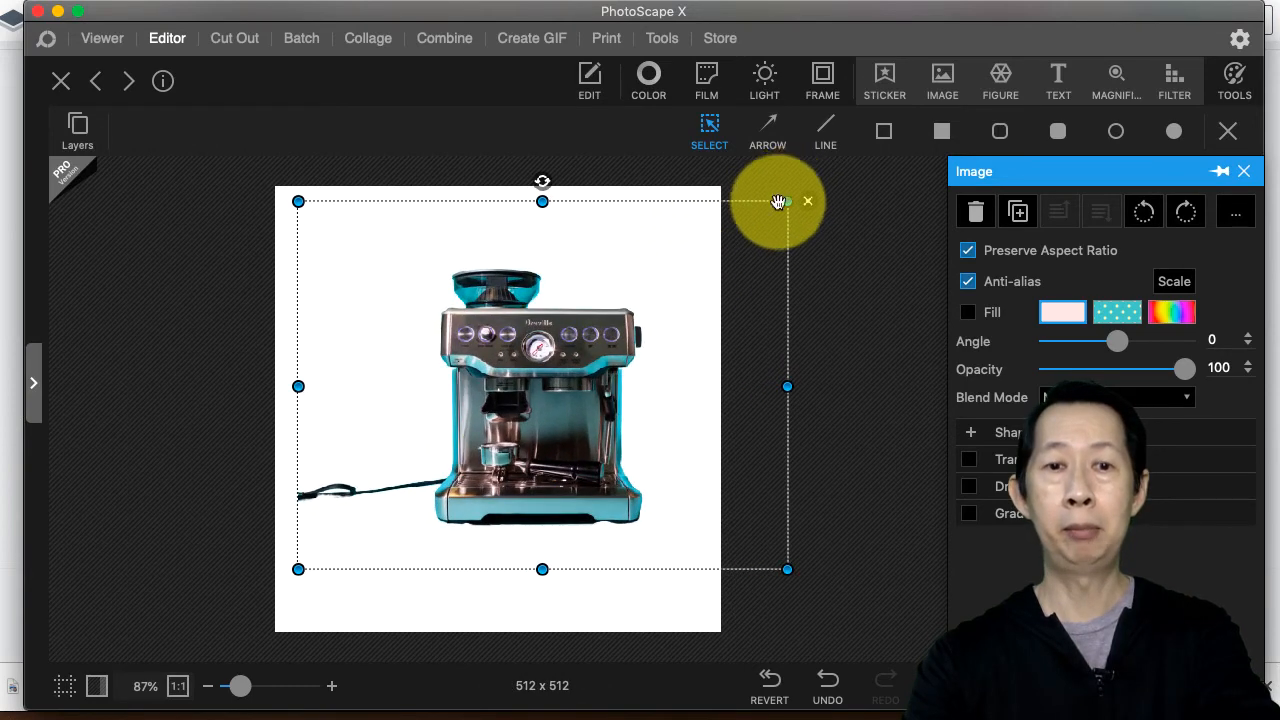
pyautogui.moveTo(296, 568); pyautogui.dragTo(187, 655)
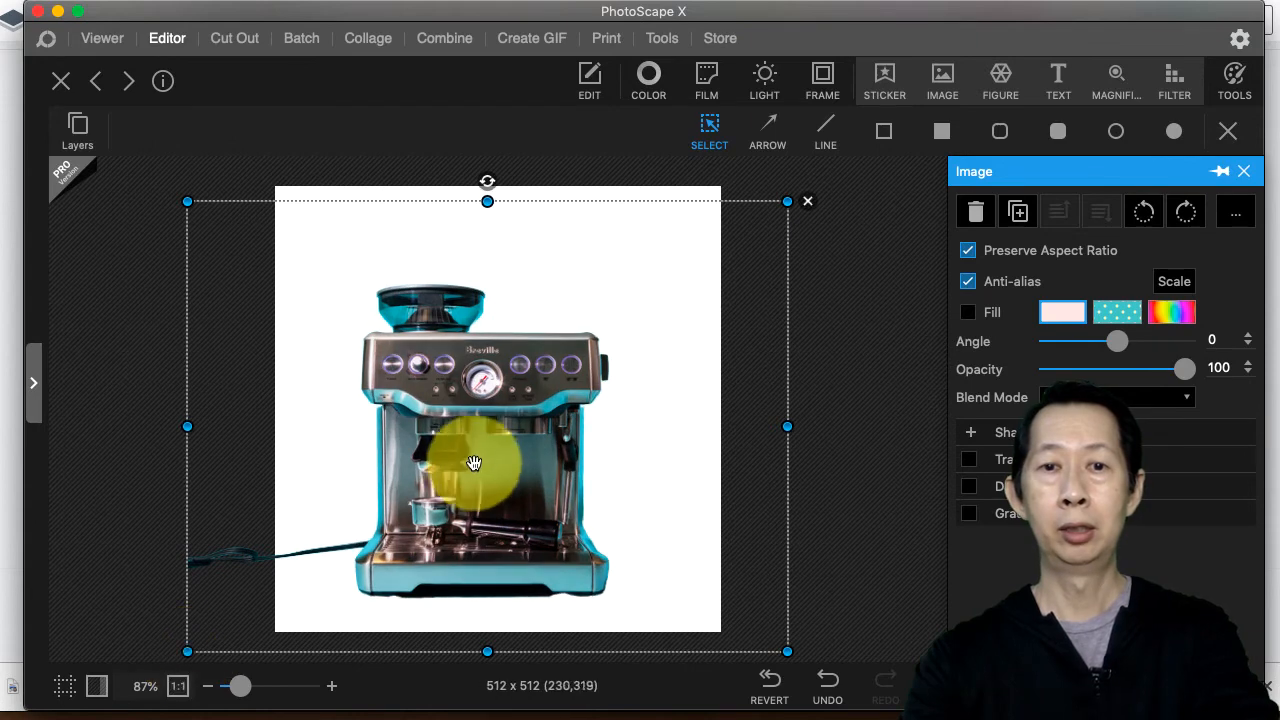
pyautogui.moveTo(480, 457); pyautogui.dragTo(485, 427)
pyautogui.click(867, 292)
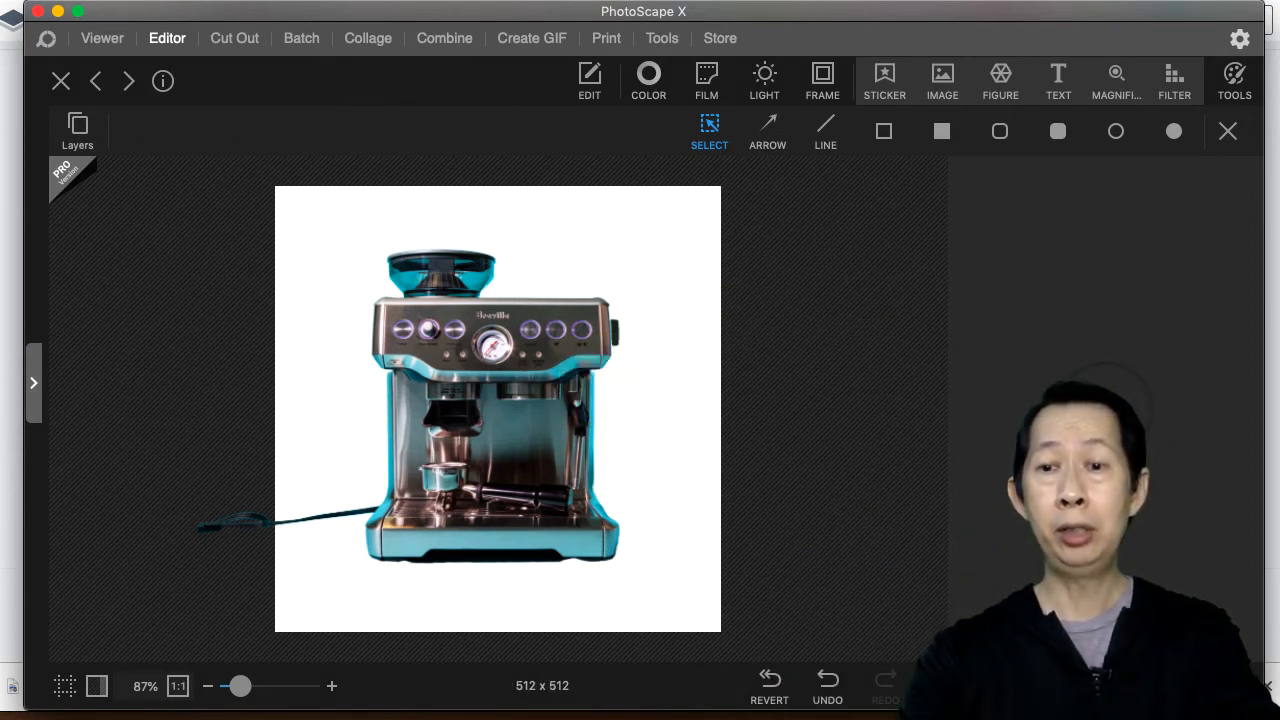
# Step: Save the image as noname.png in Pictures without enlarging the canvas for outside objects
pyautogui.press('super+s')
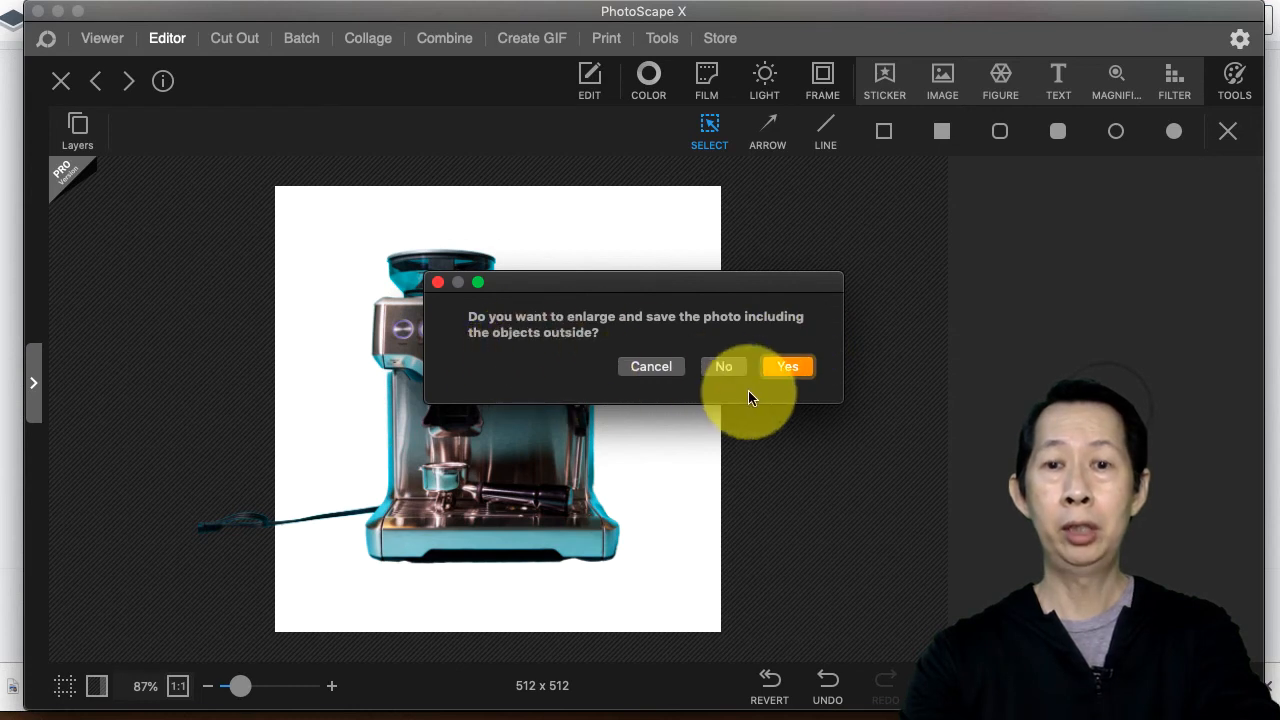
pyautogui.click(728, 368)
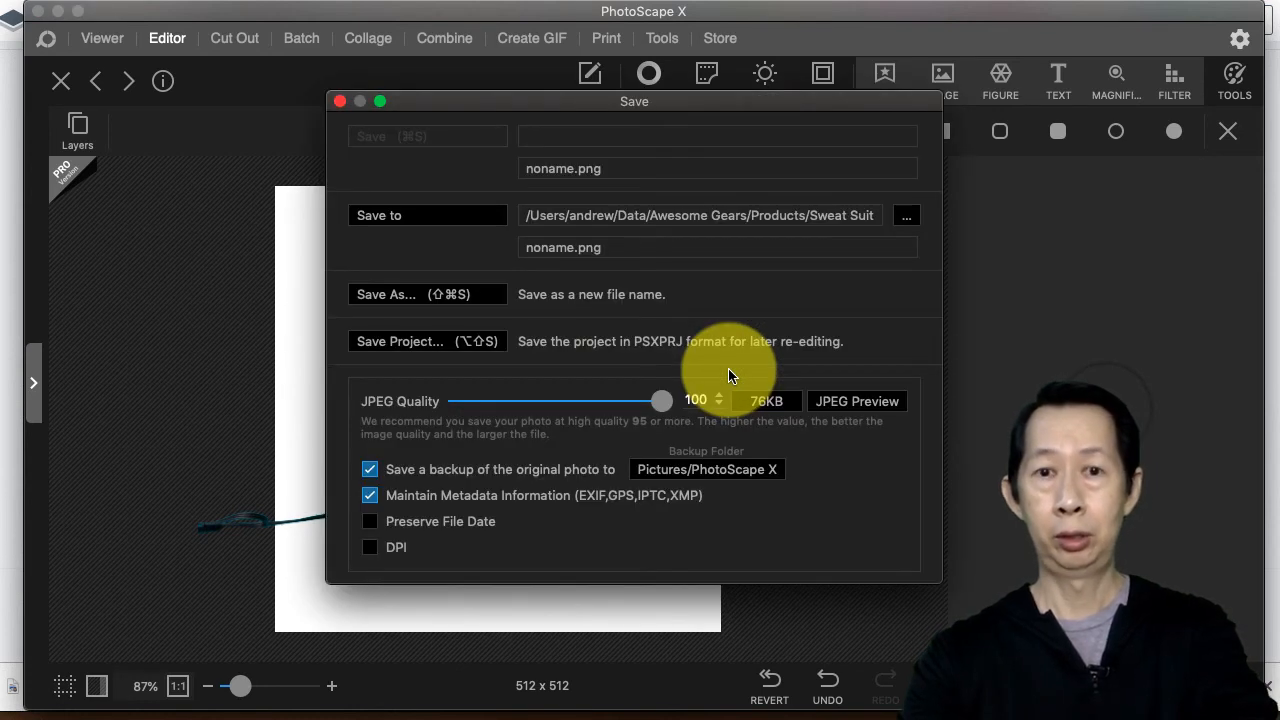
pyautogui.click(425, 294)
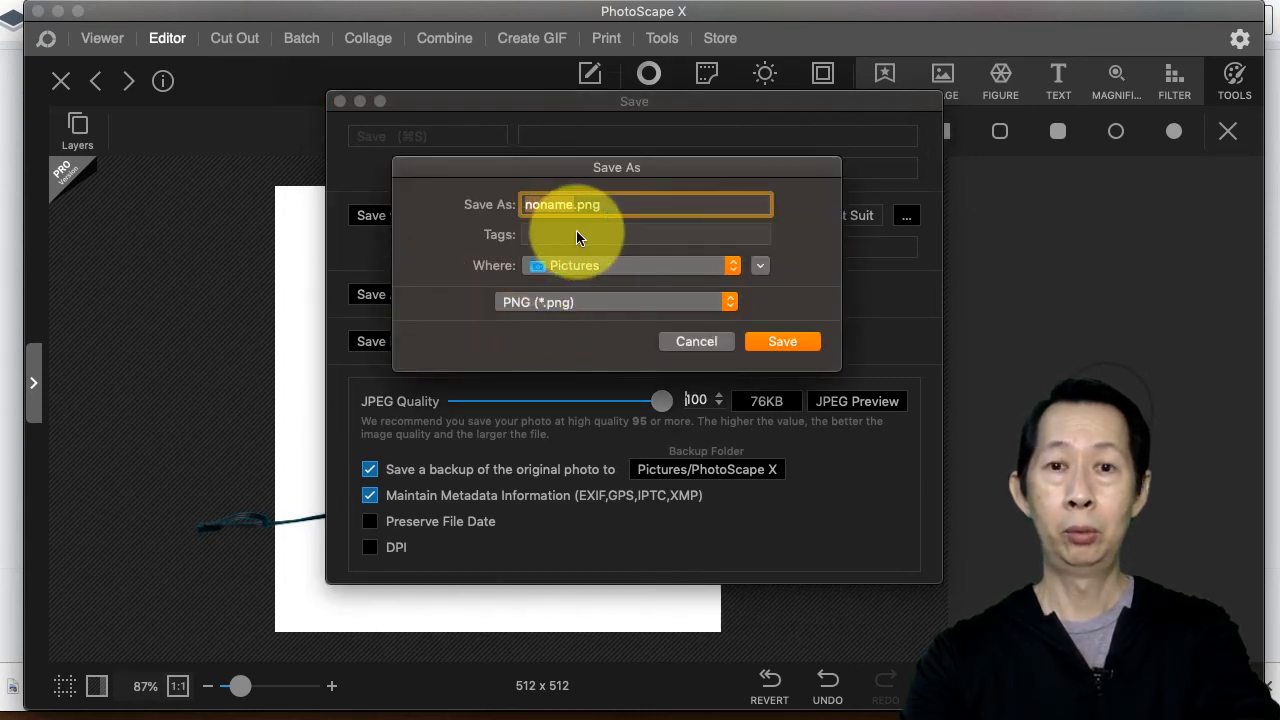
pyautogui.click(782, 341)
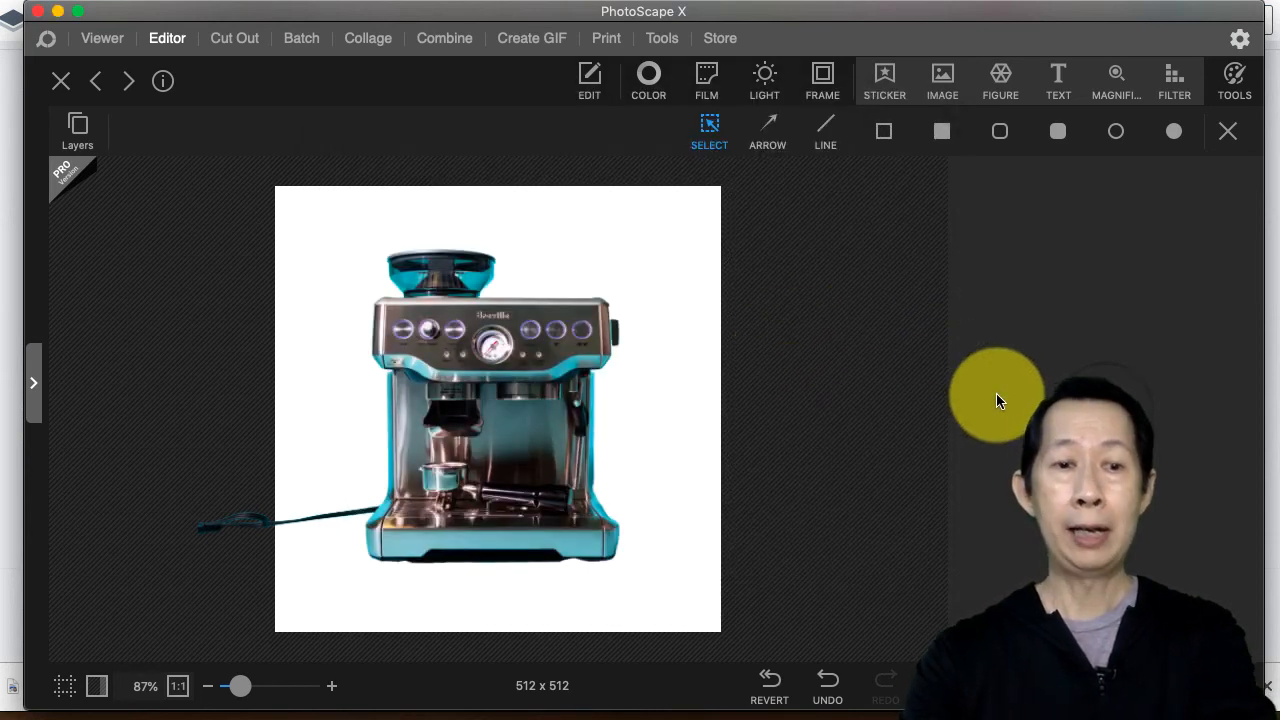
# Step: Open the saved noname.png in Preview to review the white-background result
pyautogui.click(38, 719)
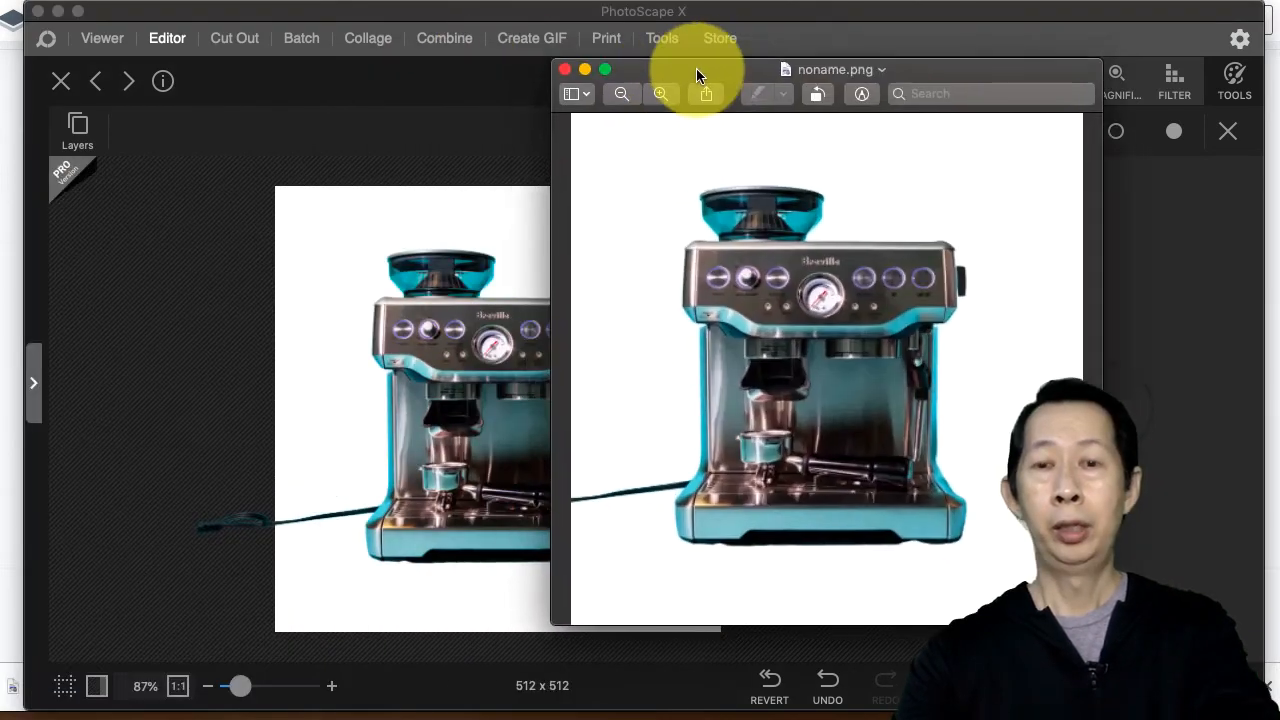
pyautogui.moveTo(696, 68)
pyautogui.mouseDown()
pyautogui.moveTo(716, 31)
pyautogui.moveTo(682, 60)
pyautogui.mouseUp()
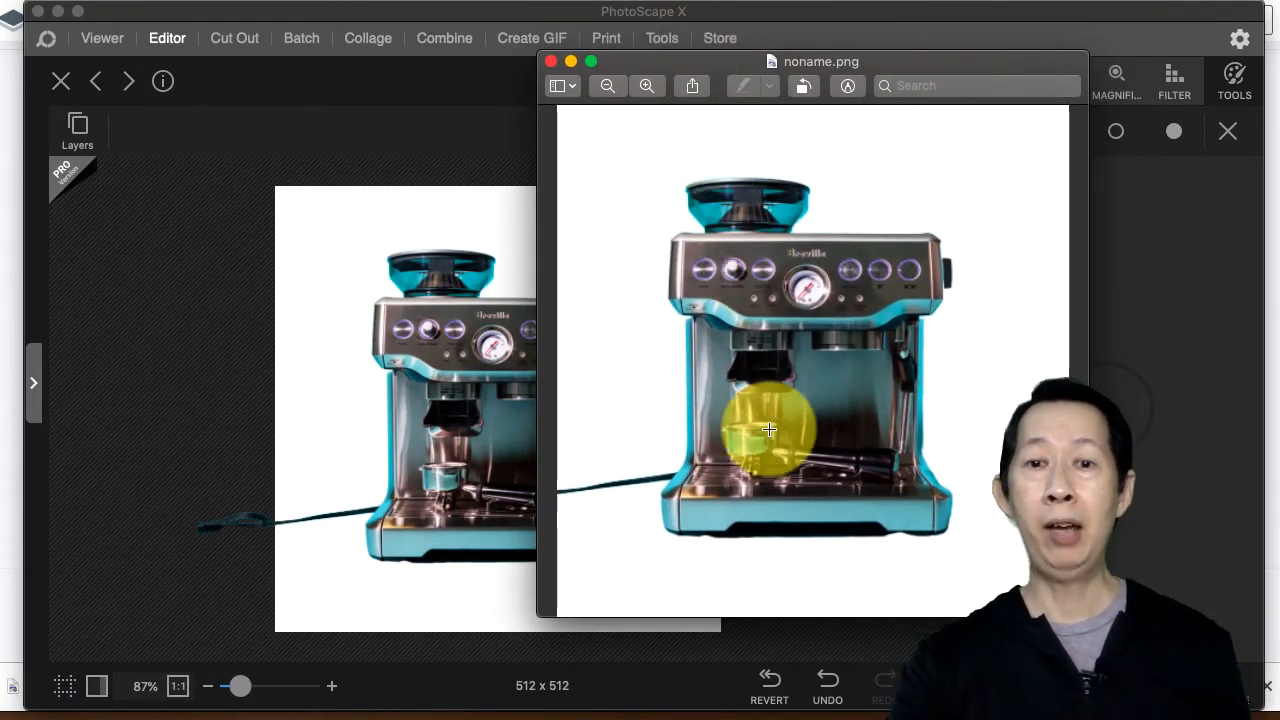